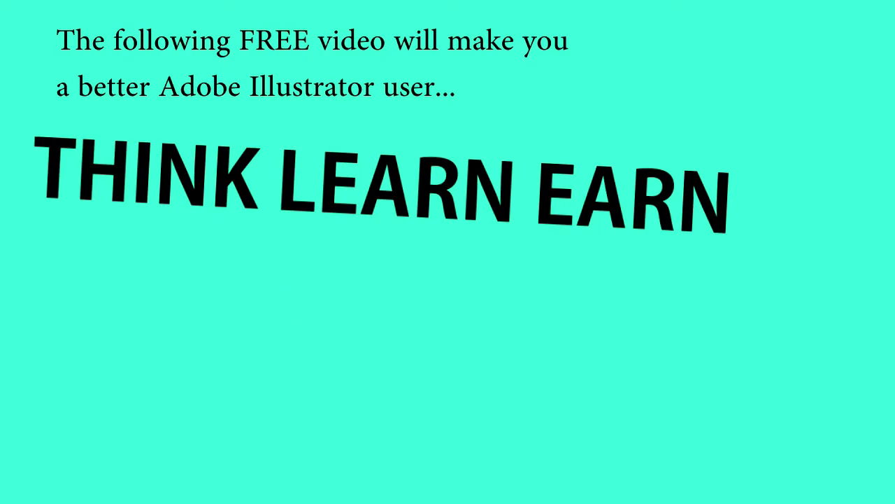
Step: Delete the pink rectangle from the artboard
{"action": "left_click", "coordinate": [300, 192]}
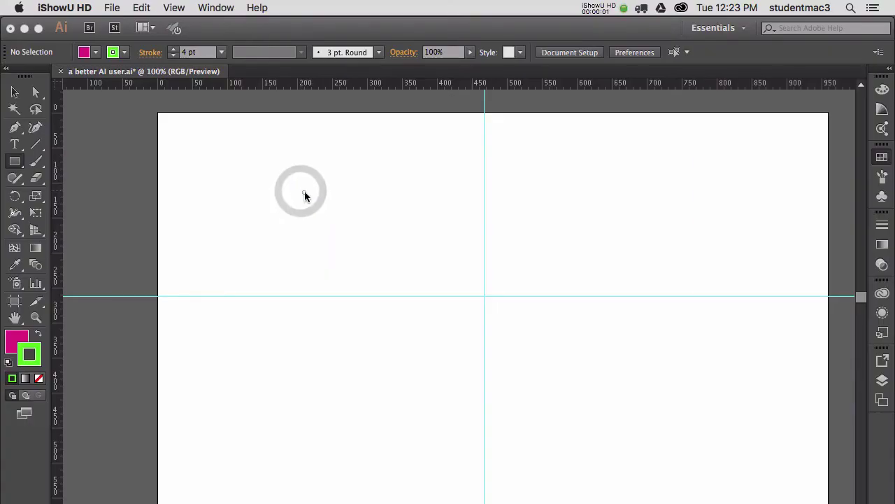
{"action": "left_click", "coordinate": [305, 194]}
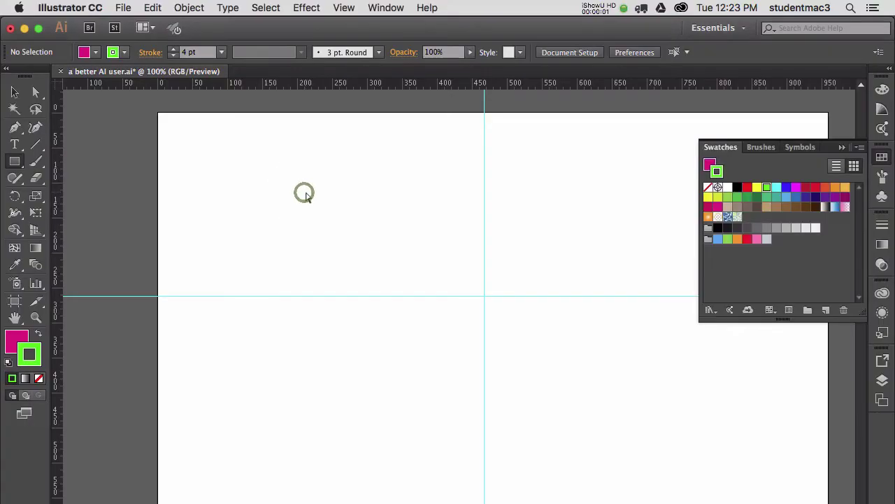
{"action": "key", "text": "Return"}
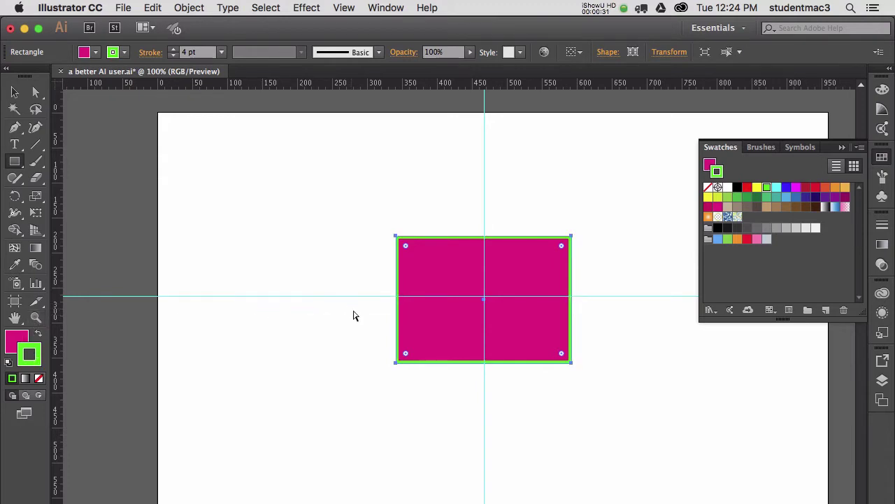
{"action": "left_click", "coordinate": [424, 274]}
{"action": "key", "text": "Delete"}
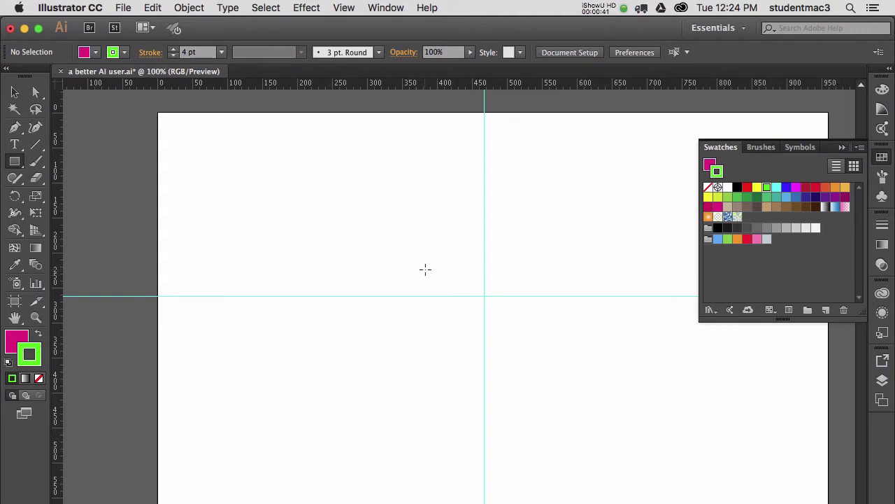
Step: Draw a trial circle out from the guide crossing with the Ellipse tool
{"action": "key", "text": "l"}
{"action": "left_click_drag", "start_coordinate": [484, 296], "coordinate": [581, 405]}
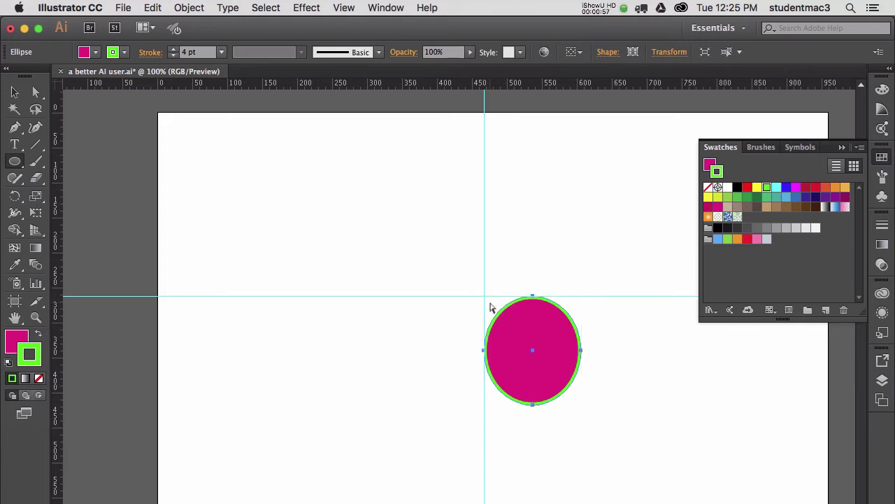
{"action": "key", "text": "super+z"}
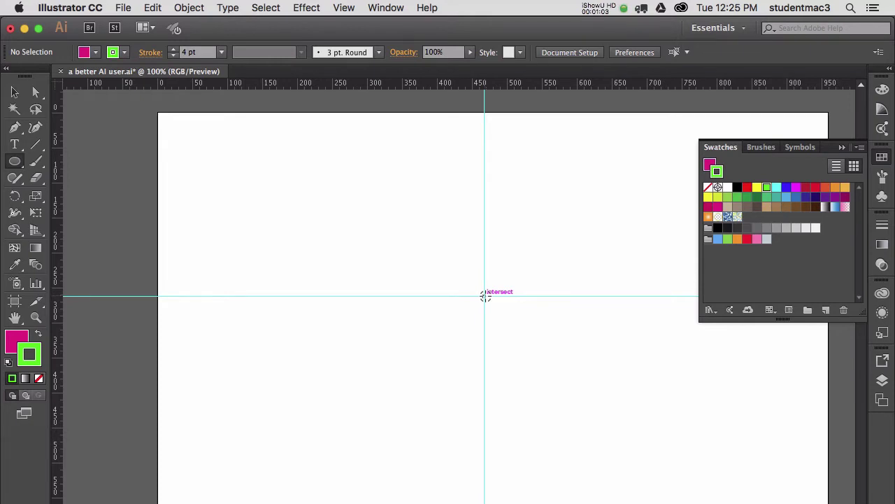
{"action": "left_click_drag", "start_coordinate": [485, 297], "coordinate": [537, 369]}
{"action": "key", "text": "shift"}
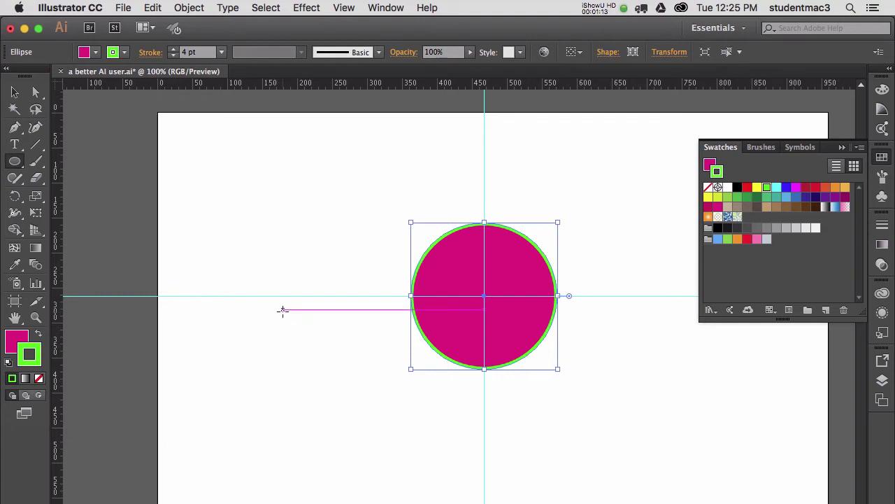
Step: Try swapping the circle's fill and stroke, then delete the magenta circle
{"action": "key", "text": "shift+x"}
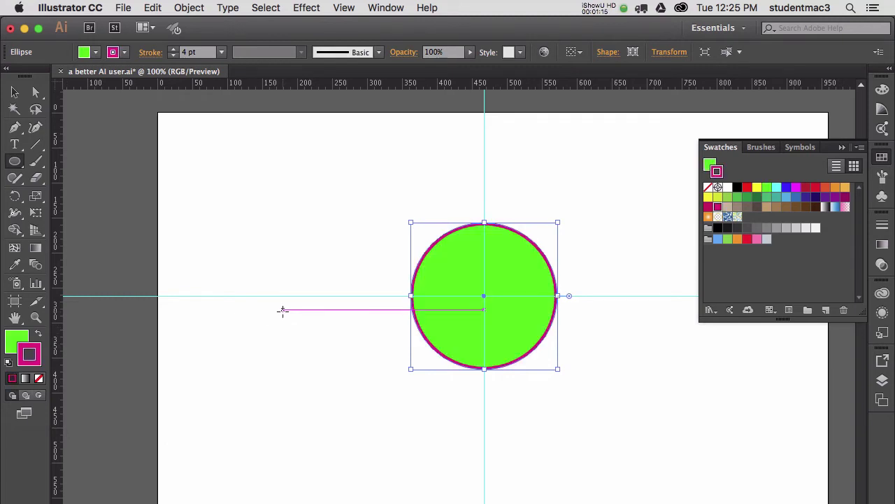
{"action": "key", "text": "shift+x"}
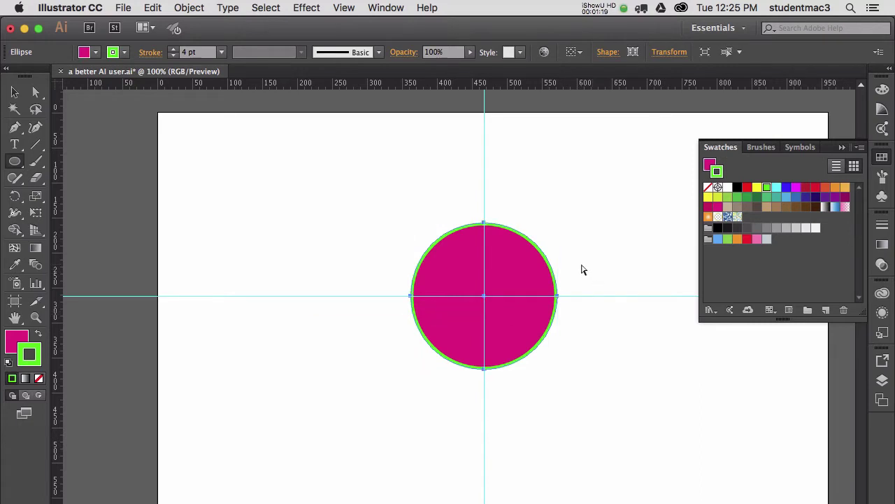
{"action": "left_click", "coordinate": [536, 272]}
{"action": "key", "text": "shift+x"}
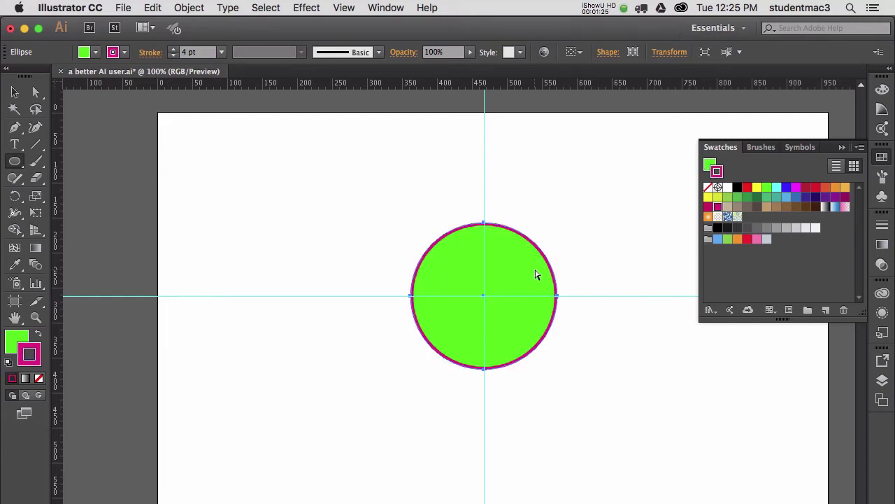
{"action": "key", "text": "shift+x"}
{"action": "key", "text": "Delete"}
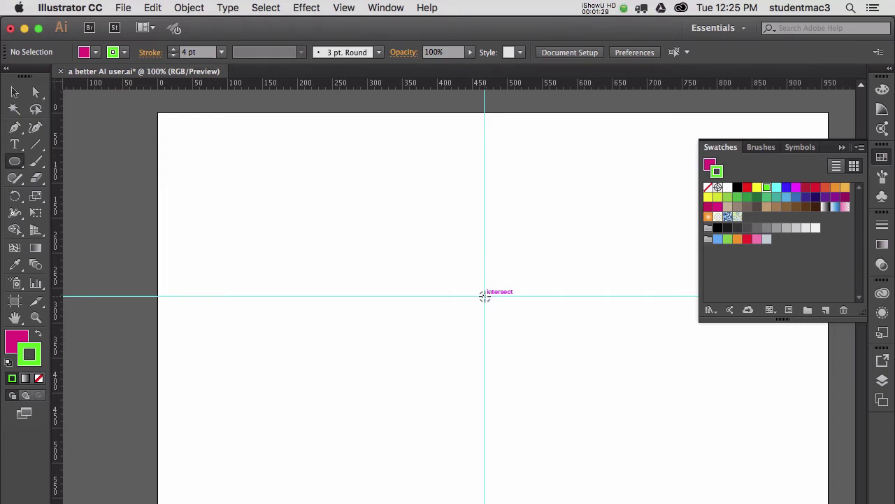
Step: Draw a tall, narrow ellipse centred on the guide crossing, toggling its bounding box off and on
{"action": "left_click_drag", "start_coordinate": [485, 297], "coordinate": [513, 373]}
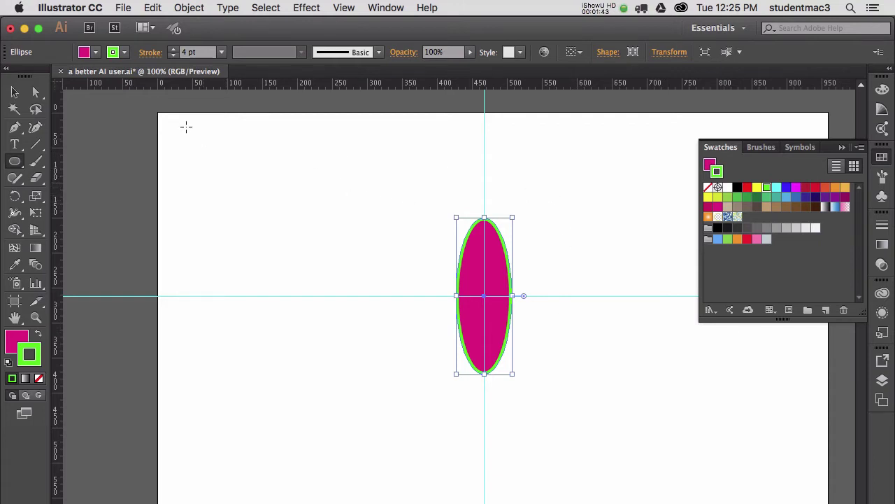
{"action": "key", "text": "super+shift+b"}
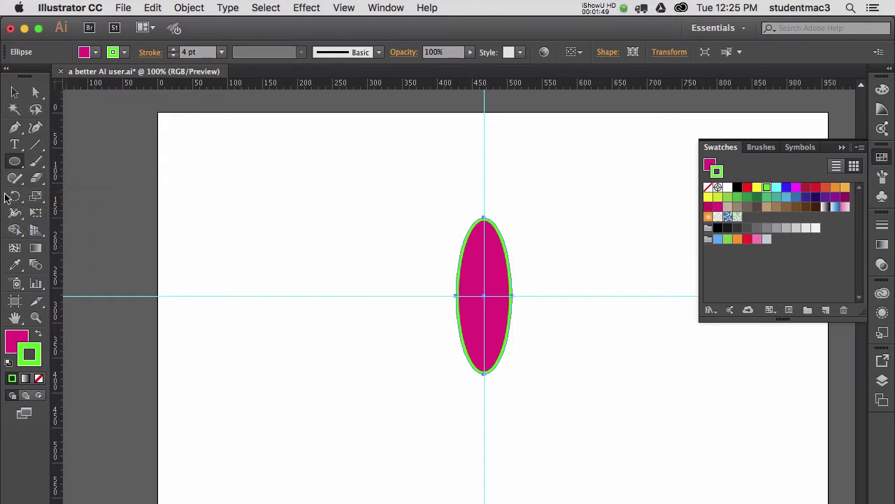
{"action": "key", "text": "super+shift+b"}
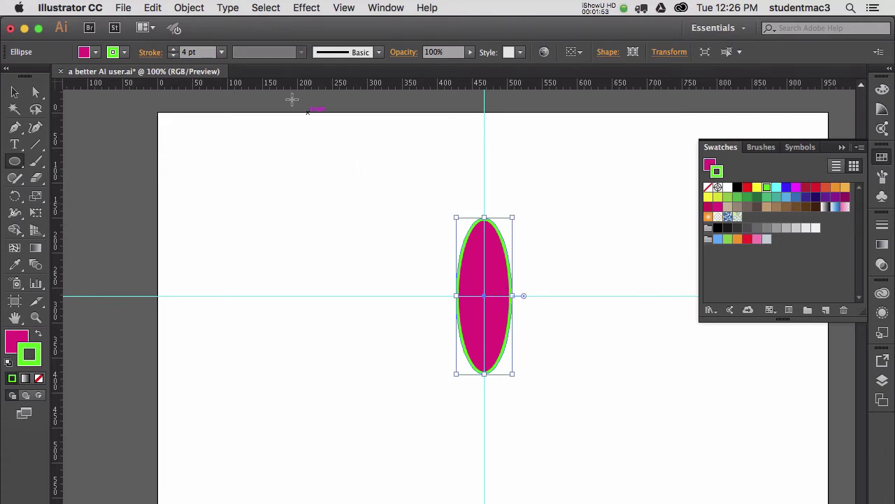
Step: Look through Object > Transform and Arrange without choosing, hide the bounding box, and pick the Rotate tool
{"action": "left_click", "coordinate": [191, 8]}
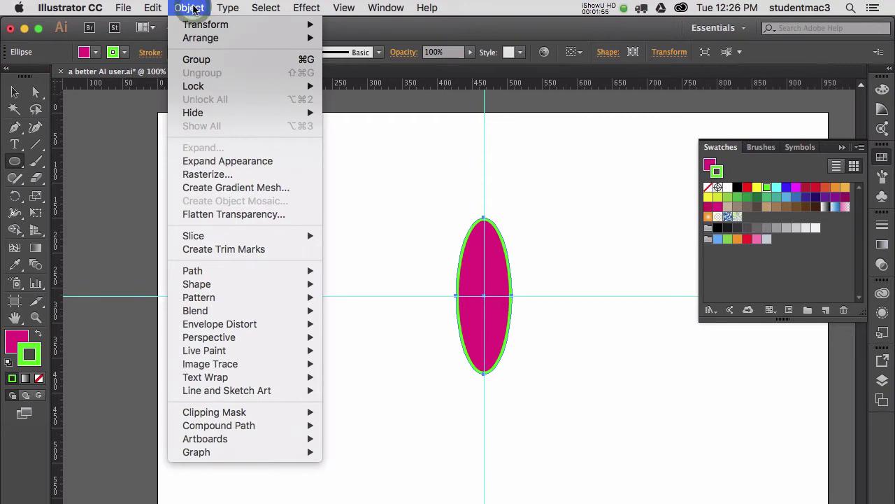
{"action": "mouse_move", "coordinate": [236, 24]}
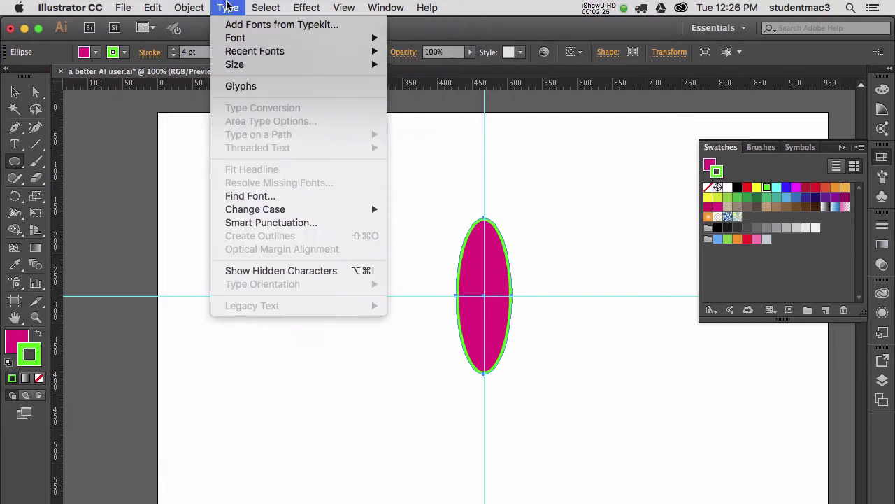
{"action": "mouse_move", "coordinate": [199, 39]}
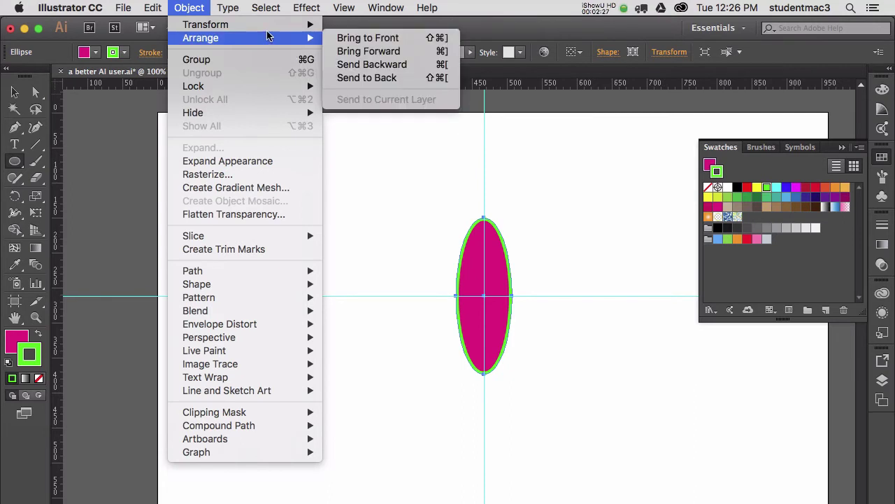
{"action": "mouse_move", "coordinate": [311, 27]}
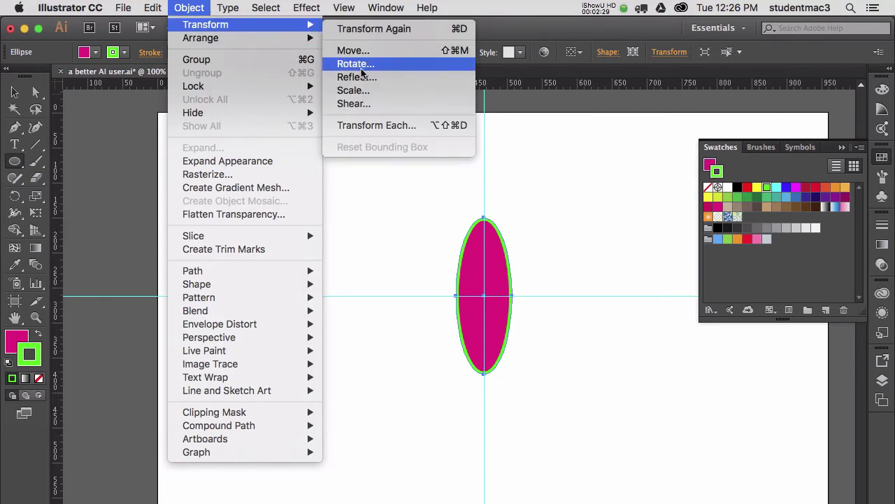
{"action": "left_click", "coordinate": [198, 7]}
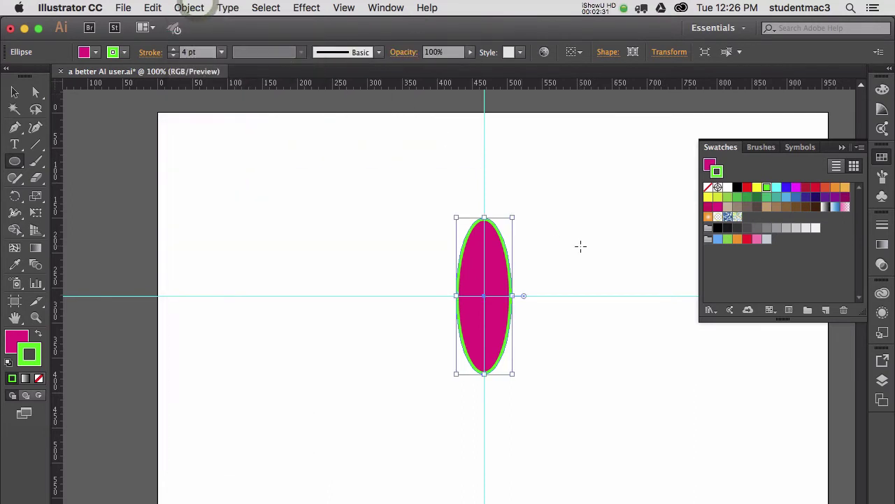
{"action": "key", "text": "super+shift+b"}
{"action": "key", "text": "r"}
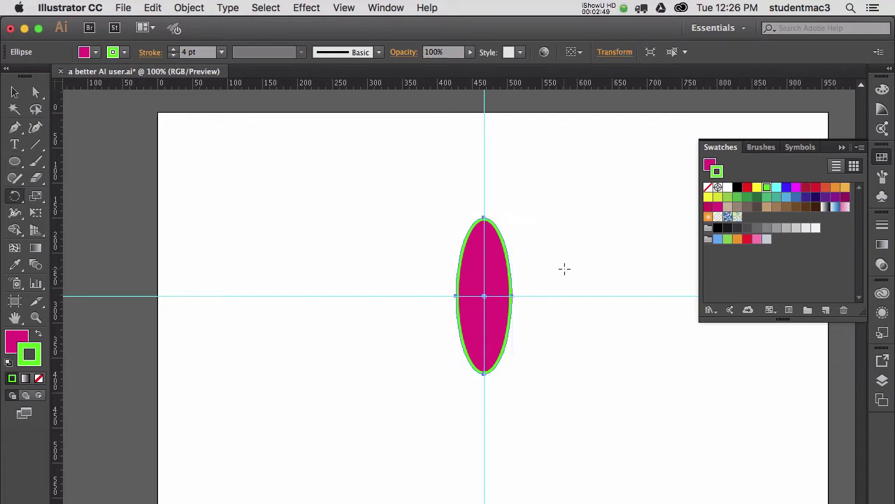
Step: Rotate the tall ellipse by 45° about the guide crossing using the Rotate dialog
{"action": "left_click", "coordinate": [483, 257], "text": "alt"}
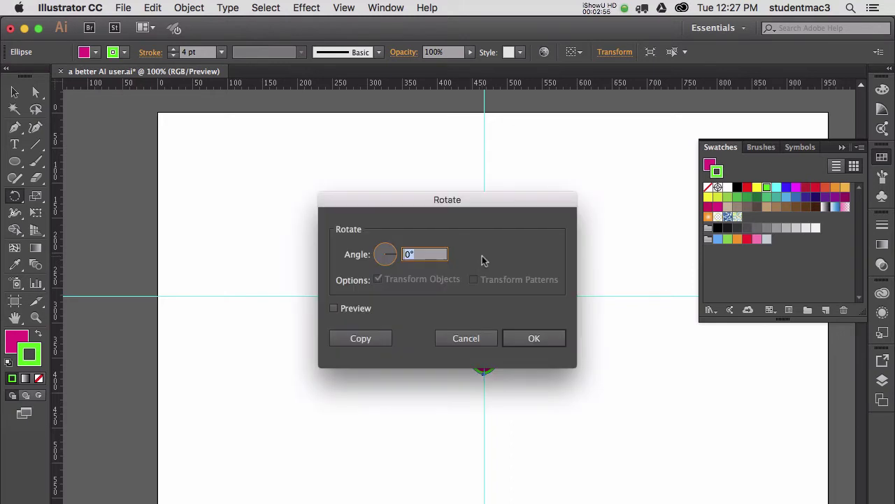
{"action": "left_click", "coordinate": [469, 339]}
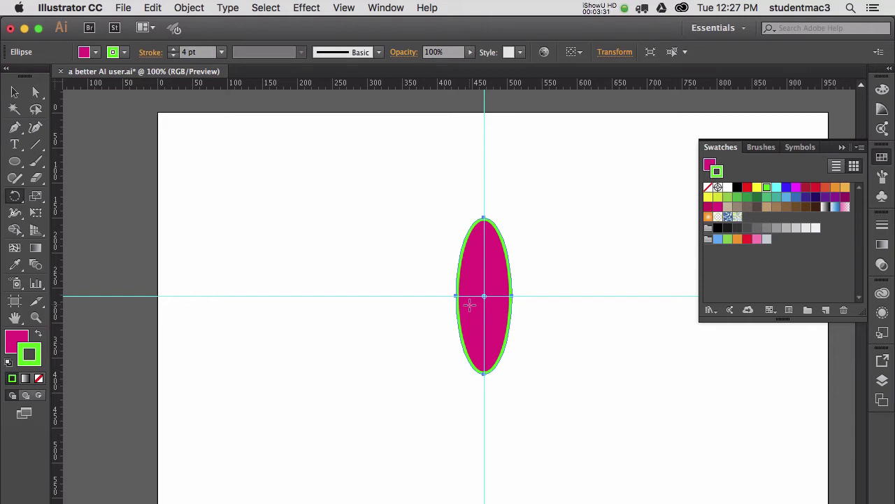
{"action": "left_click", "coordinate": [14, 198]}
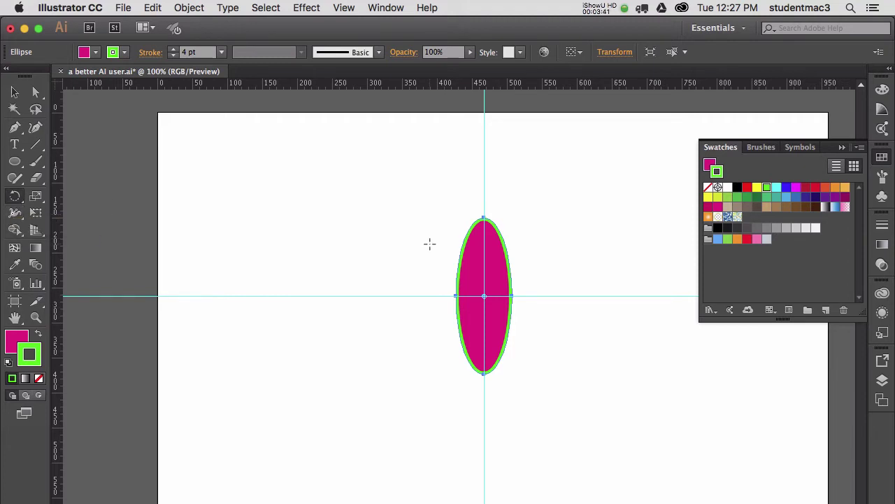
{"action": "key", "text": "Return"}
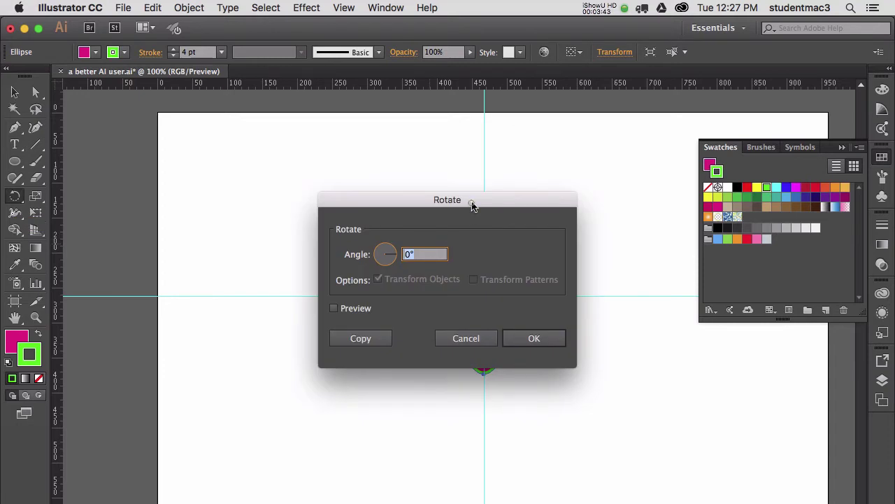
{"action": "left_click_drag", "start_coordinate": [473, 206], "coordinate": [274, 180]}
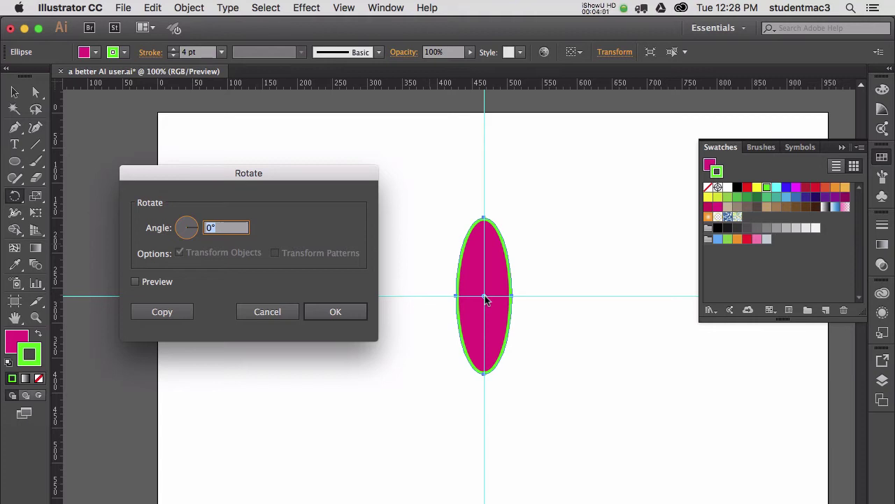
{"action": "type", "text": "45"}
{"action": "key", "text": "Return"}
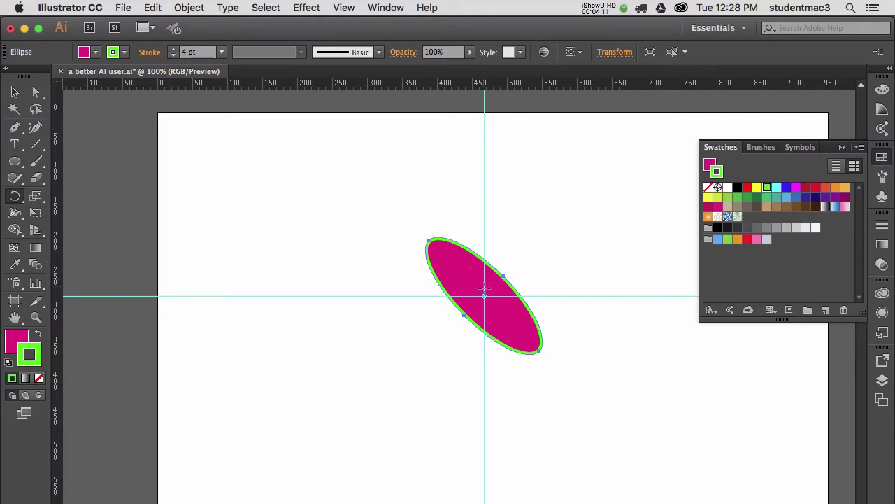
Step: Repeat the rotation with Transform Again until the ellipse stands upright
{"action": "left_click", "coordinate": [183, 8]}
{"action": "mouse_move", "coordinate": [203, 25]}
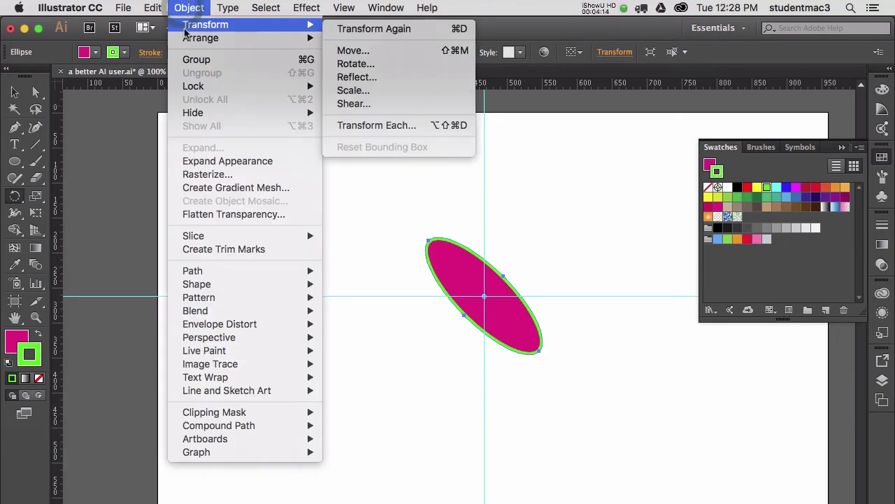
{"action": "left_click", "coordinate": [364, 31]}
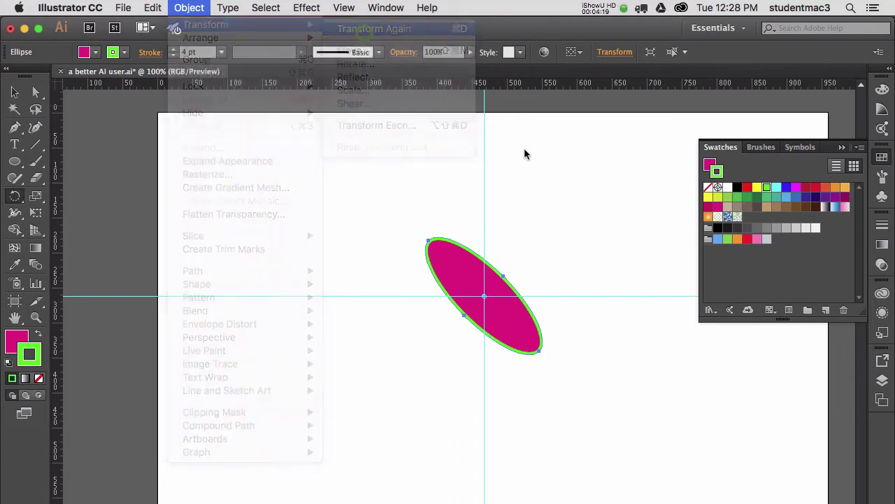
{"action": "key", "text": "super+d"}
{"action": "key", "text": "super+d"}
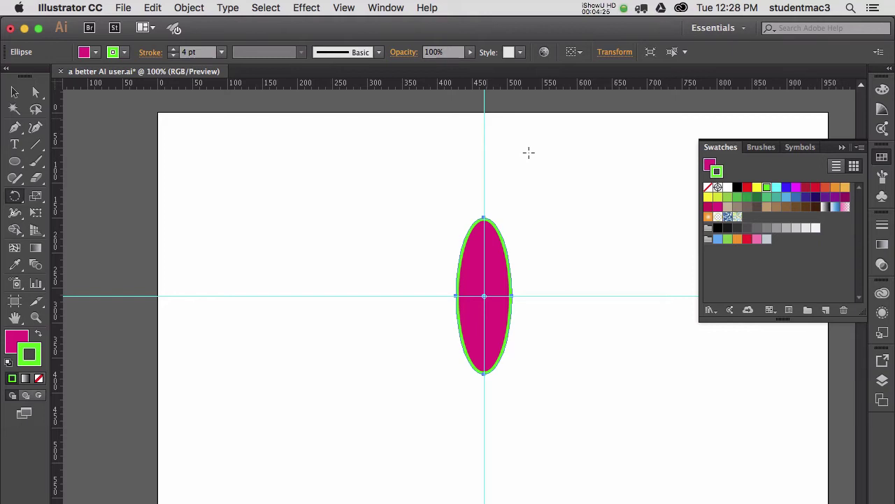
Step: Make a 45° rotated copy and repeat it with Cmd+D to build the flower
{"action": "key", "text": "Return"}
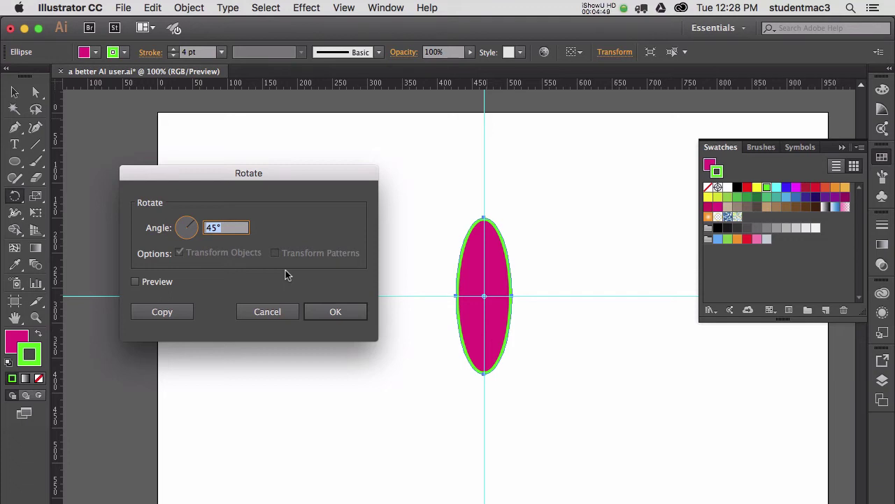
{"action": "key", "text": "alt+Return"}
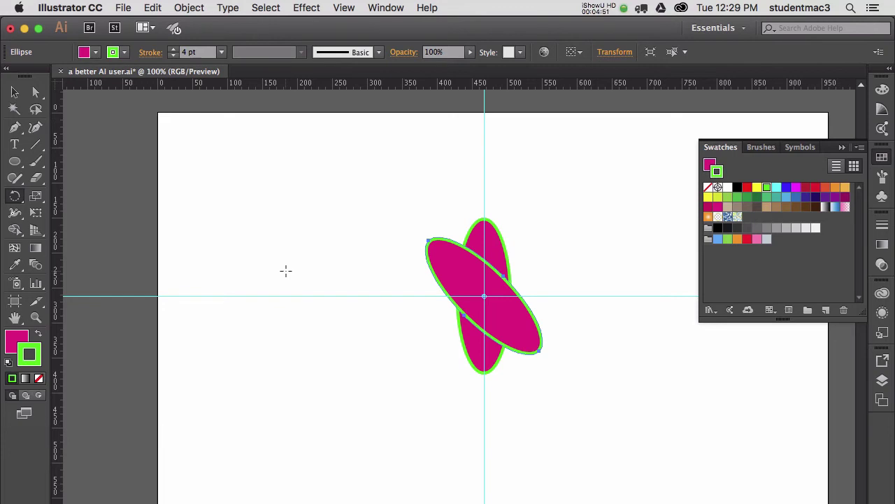
{"action": "key", "text": "super+d"}
{"action": "key", "text": "super+d"}
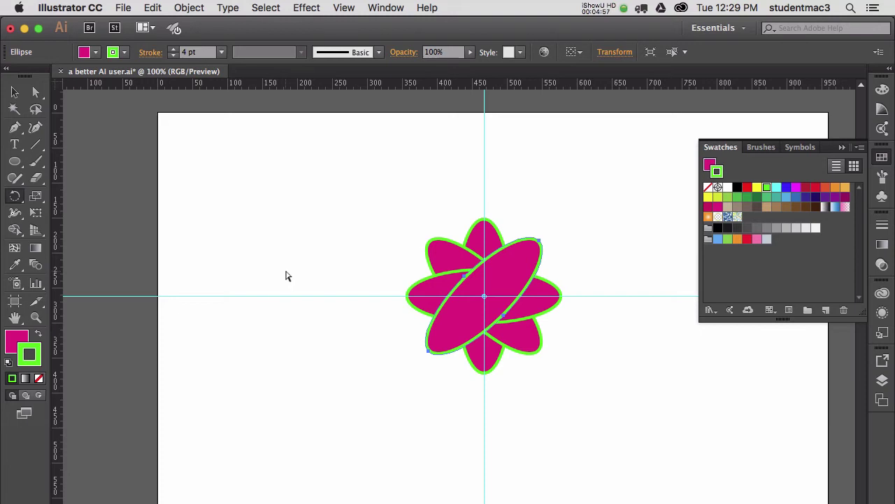
Step: Undo the rotated copies back to one upright ellipse, then dismiss the Rotate dialog
{"action": "key", "text": "super+z"}
{"action": "key", "text": "super+z"}
{"action": "key", "text": "super+z"}
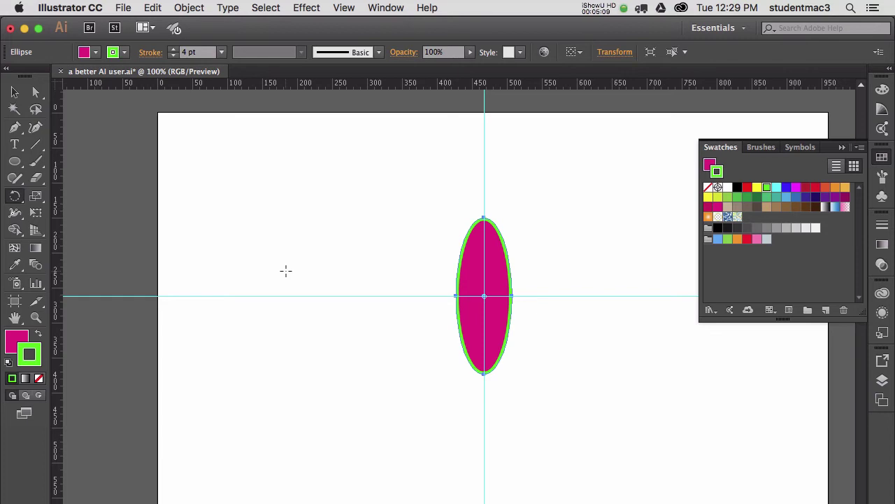
{"action": "left_click", "coordinate": [286, 270], "text": "alt"}
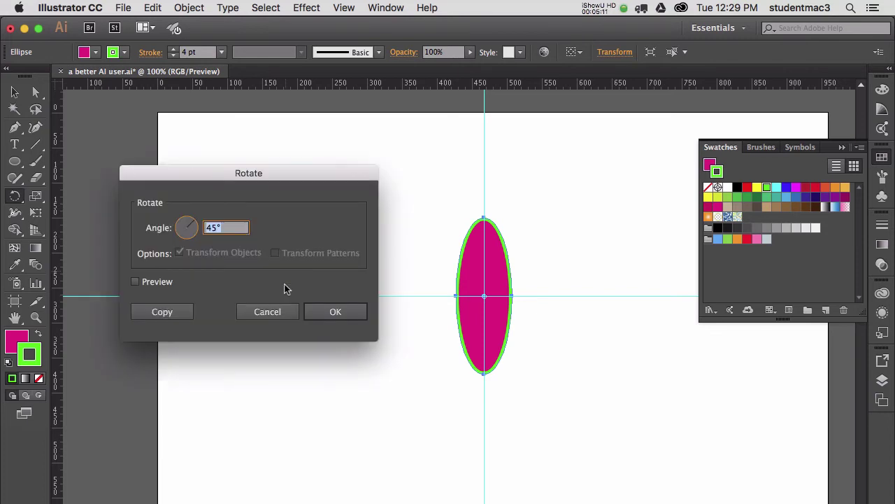
{"action": "key", "text": "Escape"}
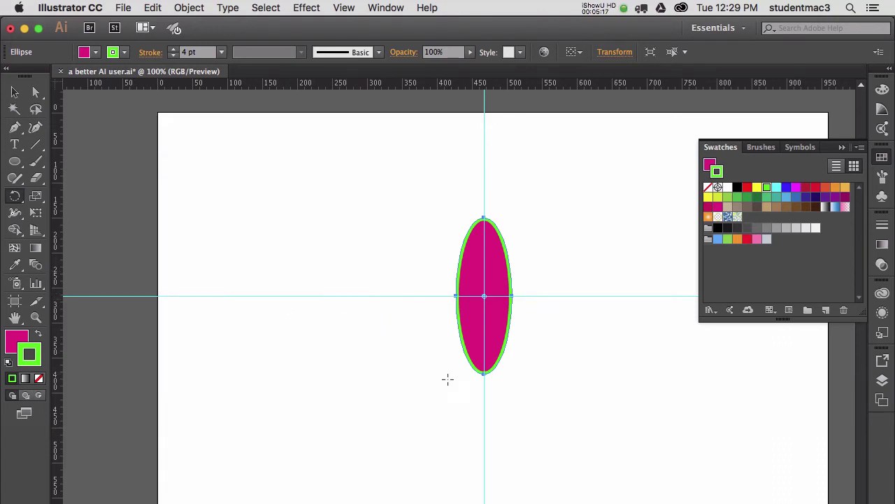
Step: Set the pivot on the vertical guide below the ellipse and drop a copy rotated -45°
{"action": "left_click", "coordinate": [484, 403]}
{"action": "left_click_drag", "start_coordinate": [489, 228], "coordinate": [580, 299]}
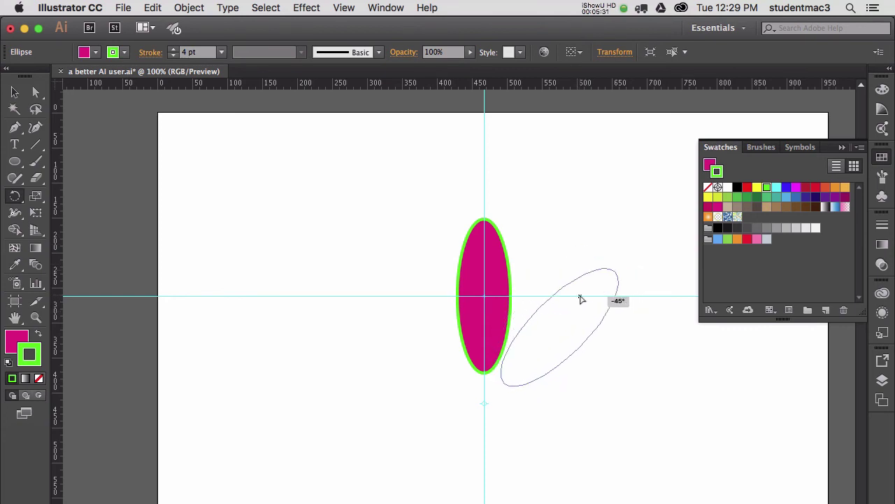
{"action": "mouse_move", "coordinate": [580, 299]}
{"action": "left_mouse_down"}
{"action": "mouse_move", "coordinate": [595, 364]}
{"action": "mouse_move", "coordinate": [588, 305]}
{"action": "left_mouse_up"}
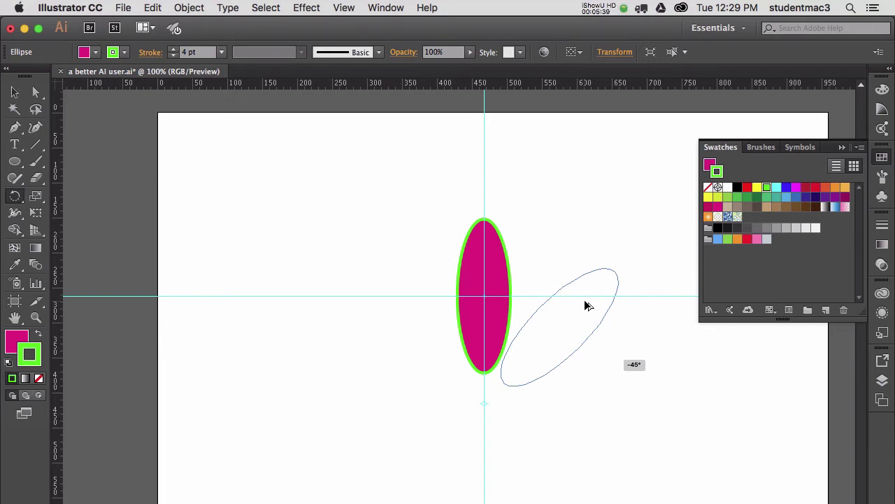
{"action": "left_click_drag", "start_coordinate": [587, 306], "coordinate": [588, 306]}
{"action": "left_click_drag", "start_coordinate": [587, 306], "coordinate": [588, 305]}
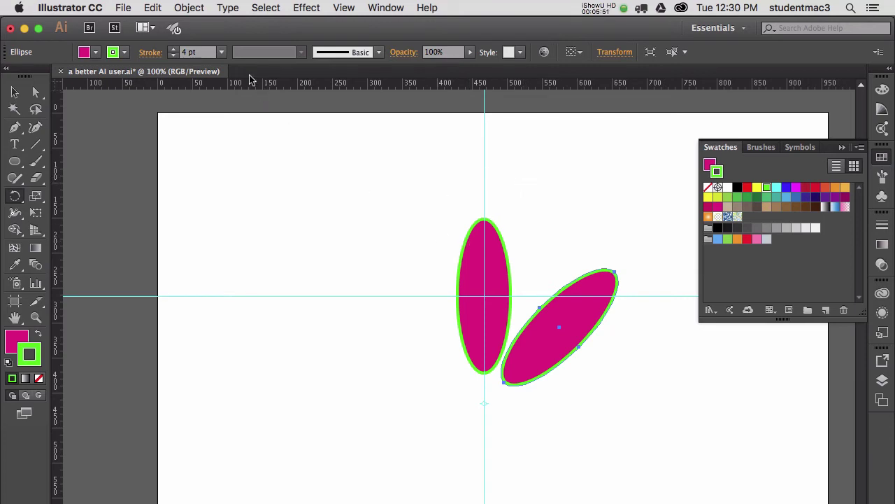
{"action": "left_click", "coordinate": [186, 9]}
Step: Repeat the rotated copy twice with Transform Again to add more petals
{"action": "mouse_move", "coordinate": [196, 24]}
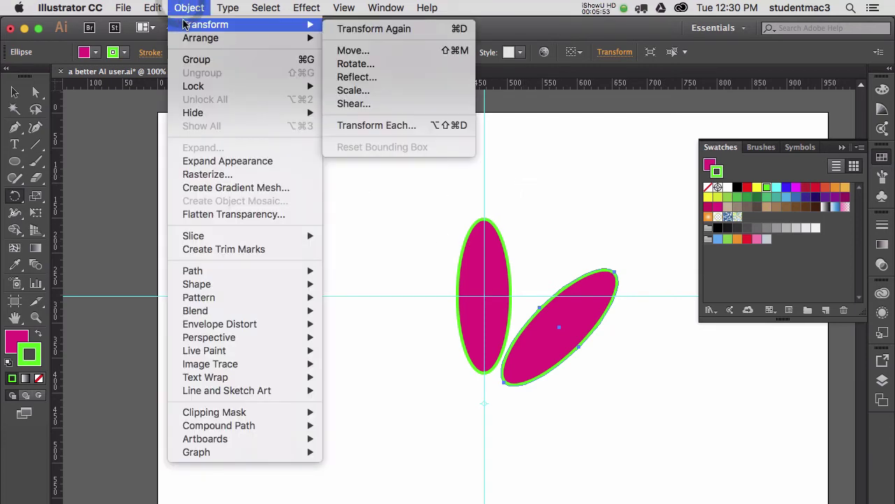
{"action": "left_click", "coordinate": [369, 30]}
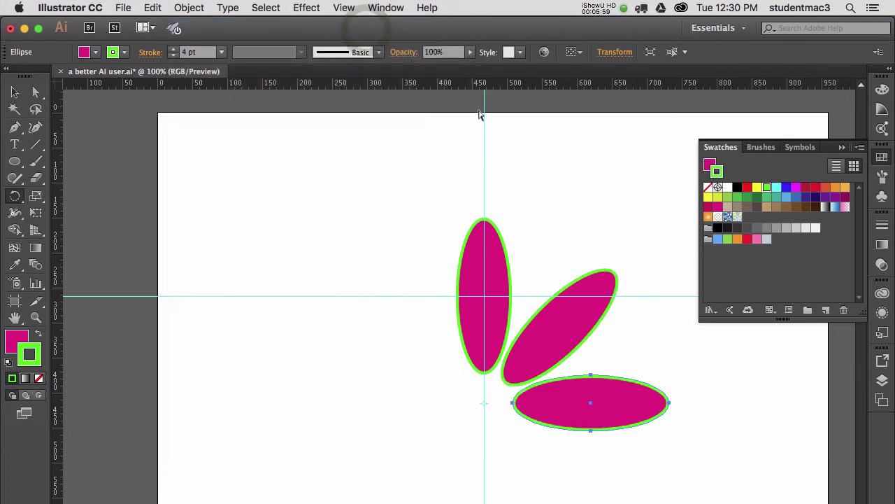
{"action": "key", "text": "super+d"}
{"action": "key", "text": "super+d"}
{"action": "key", "text": "super+d"}
{"action": "key", "text": "super+d"}
{"action": "key", "text": "super+d"}
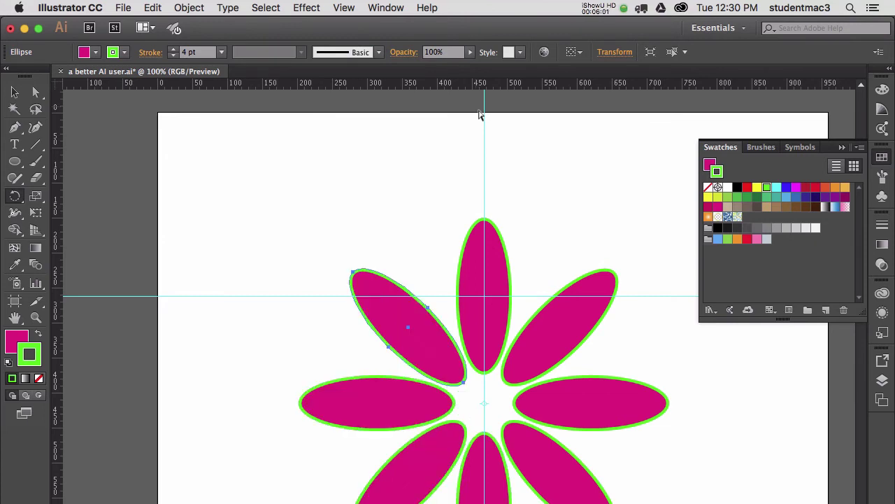
Step: Select all petals and move the flower up toward the crossing guides
{"action": "key", "text": "super+a"}
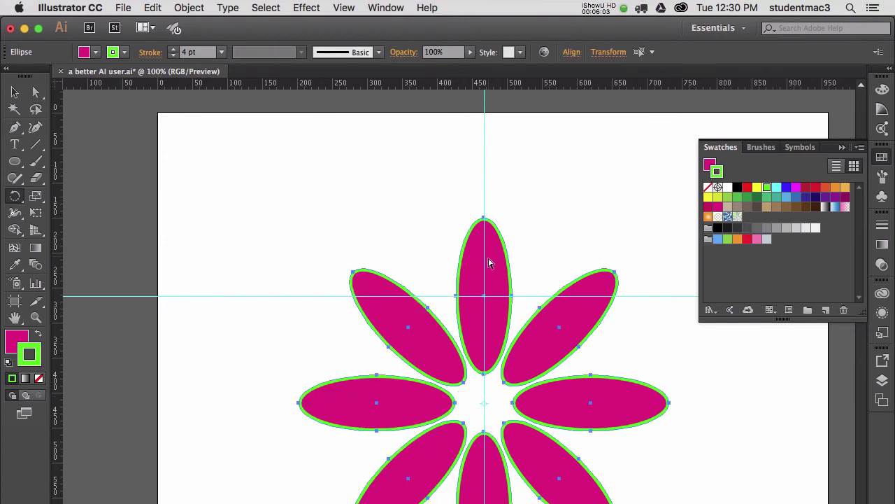
{"action": "left_click_drag", "start_coordinate": [488, 265], "coordinate": [484, 175]}
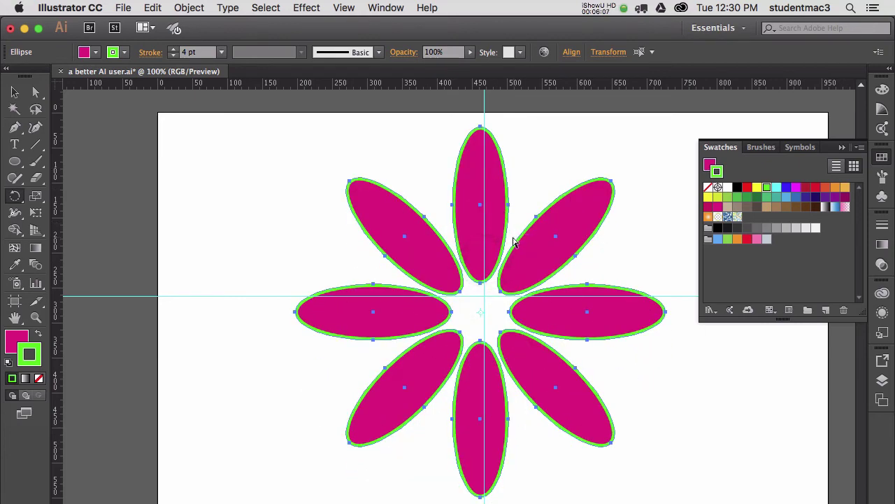
{"action": "left_click_drag", "start_coordinate": [536, 249], "coordinate": [542, 245]}
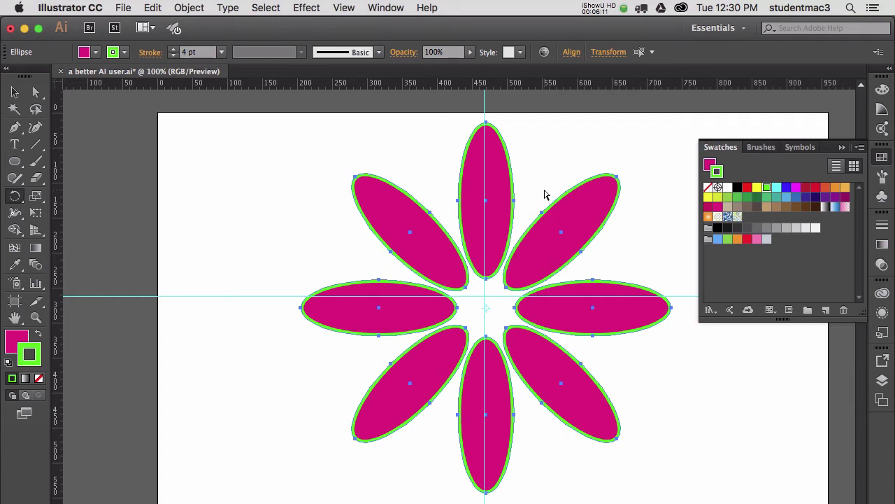
{"action": "left_click", "coordinate": [499, 195]}
{"action": "left_click", "coordinate": [500, 195]}
Step: Undo back to the single upright ellipse, then try a -45° rotation about its centre and undo it
{"action": "left_click_drag", "start_coordinate": [499, 194], "coordinate": [519, 150]}
{"action": "key", "text": "ctrl+z"}
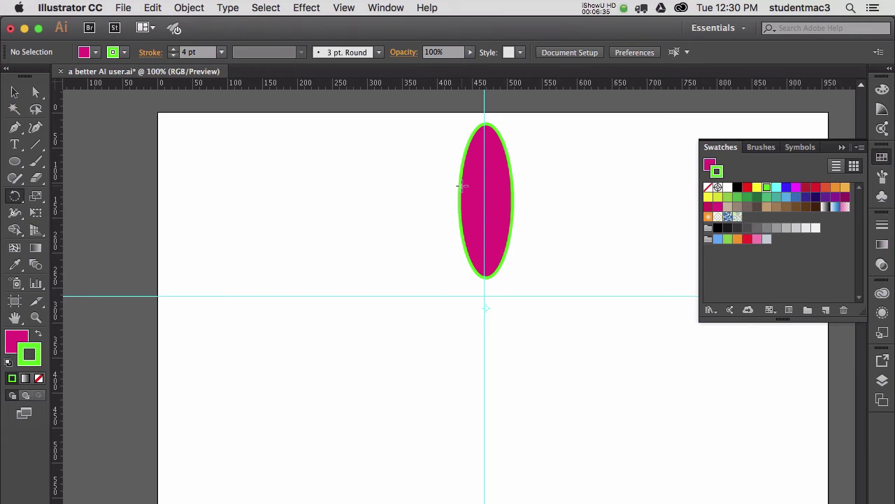
{"action": "left_click", "coordinate": [481, 191], "text": "ctrl"}
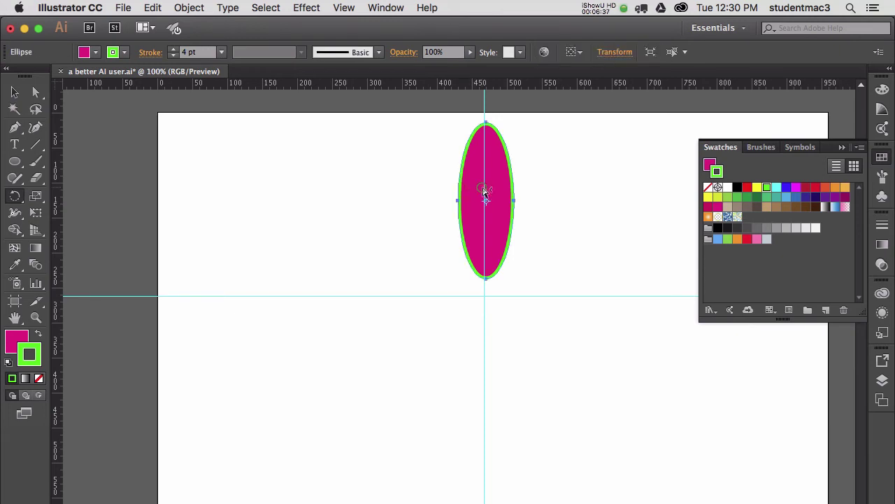
{"action": "key", "text": "Return"}
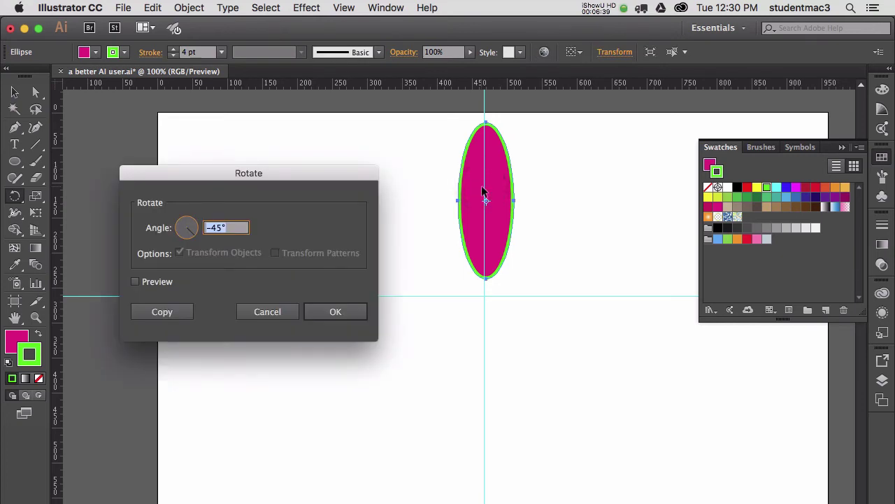
{"action": "key", "text": "Return"}
{"action": "key", "text": "super+z"}
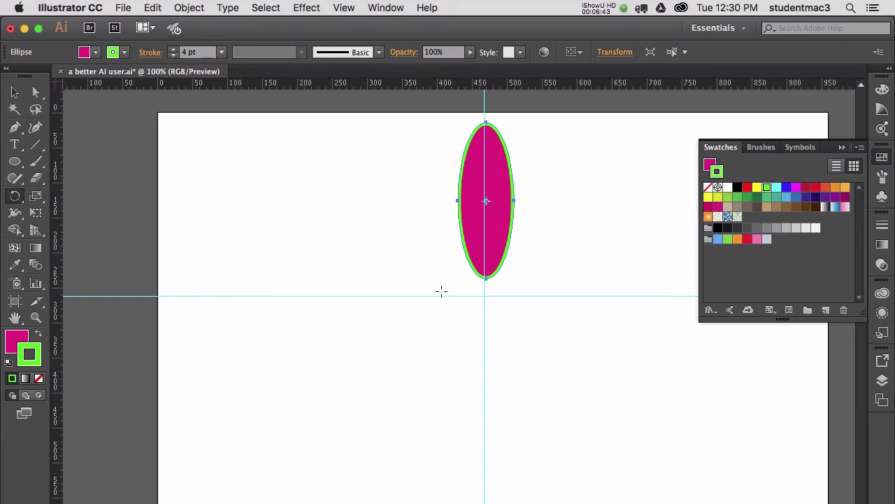
Step: Pivot on the horizontal guide, rotate a copy, repeat it twice with Transform Again, then undo one
{"action": "left_click", "coordinate": [400, 295]}
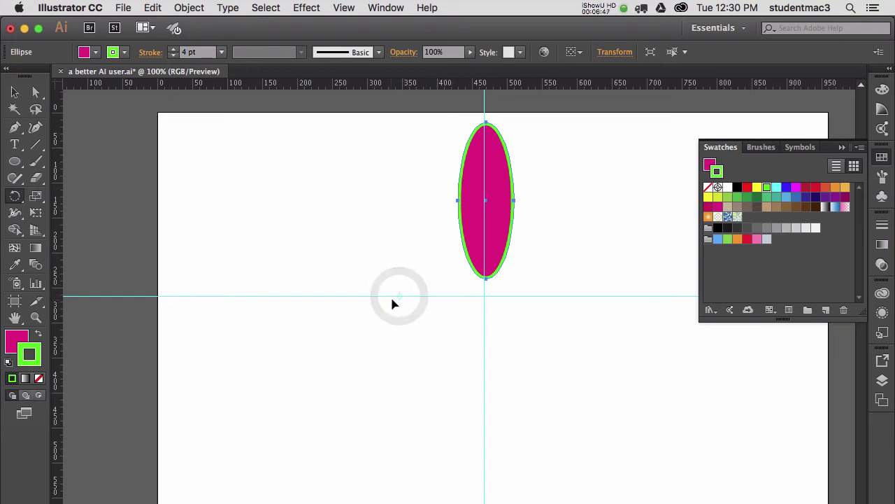
{"action": "mouse_move", "coordinate": [509, 193]}
{"action": "left_mouse_down"}
{"action": "mouse_move", "coordinate": [556, 244]}
{"action": "mouse_move", "coordinate": [572, 283]}
{"action": "left_mouse_up"}
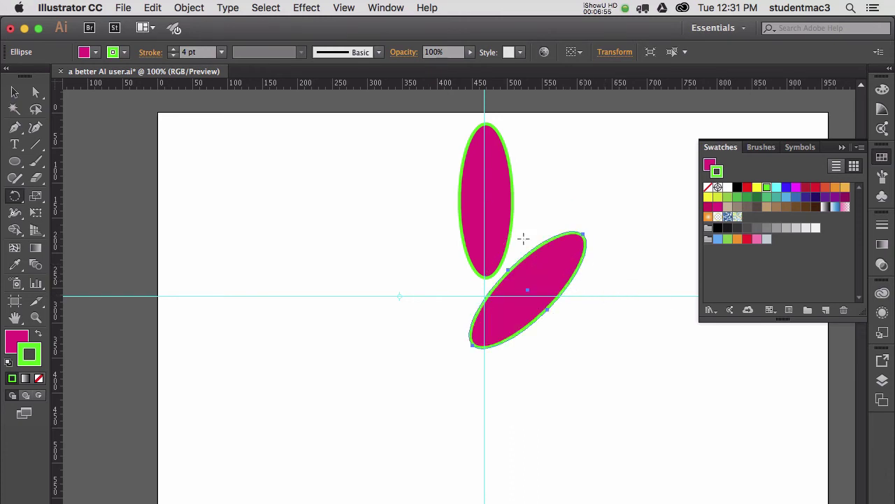
{"action": "left_click", "coordinate": [205, 7]}
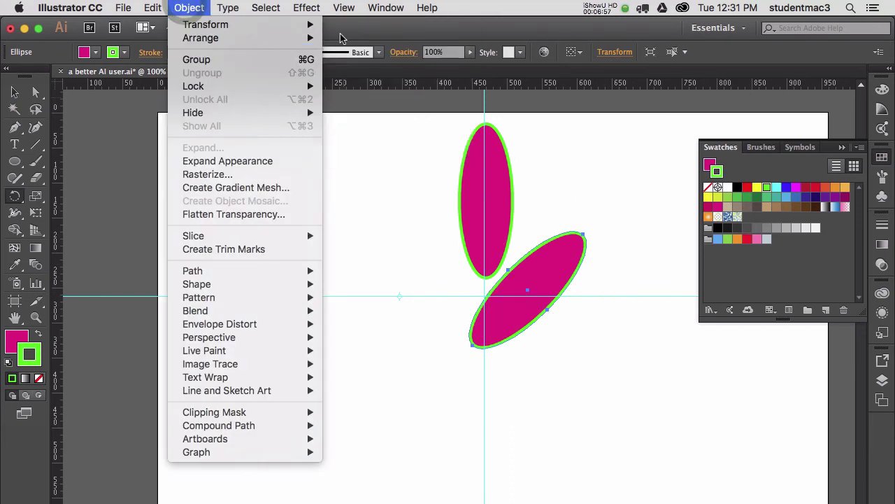
{"action": "mouse_move", "coordinate": [210, 24]}
{"action": "left_click", "coordinate": [340, 28]}
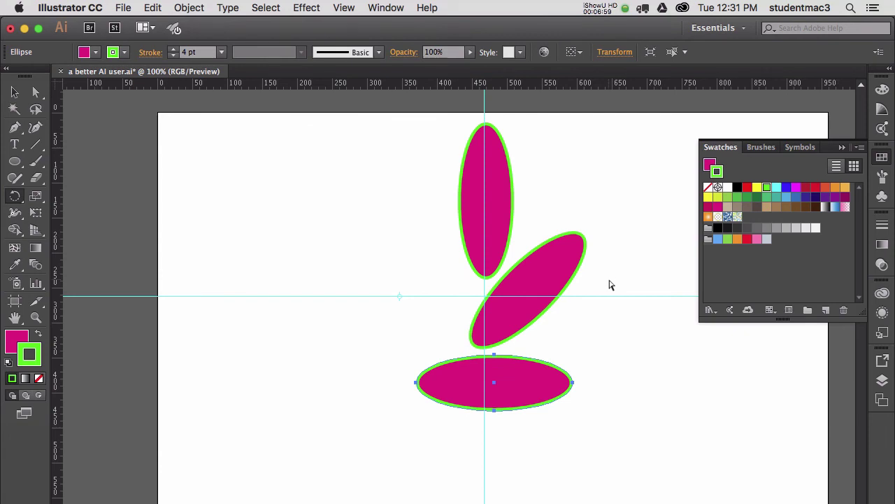
{"action": "key", "text": "super+d"}
{"action": "key", "text": "super+d"}
{"action": "key", "text": "super+d"}
{"action": "key", "text": "super+d"}
{"action": "key", "text": "super+d"}
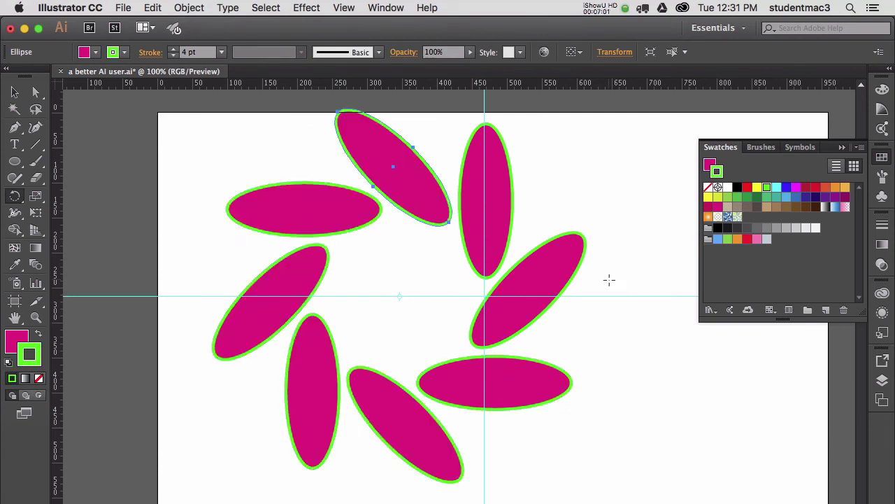
{"action": "key", "text": "super+z"}
{"action": "key", "text": "super+z"}
{"action": "key", "text": "super+z"}
{"action": "key", "text": "super+z"}
{"action": "key", "text": "super+z"}
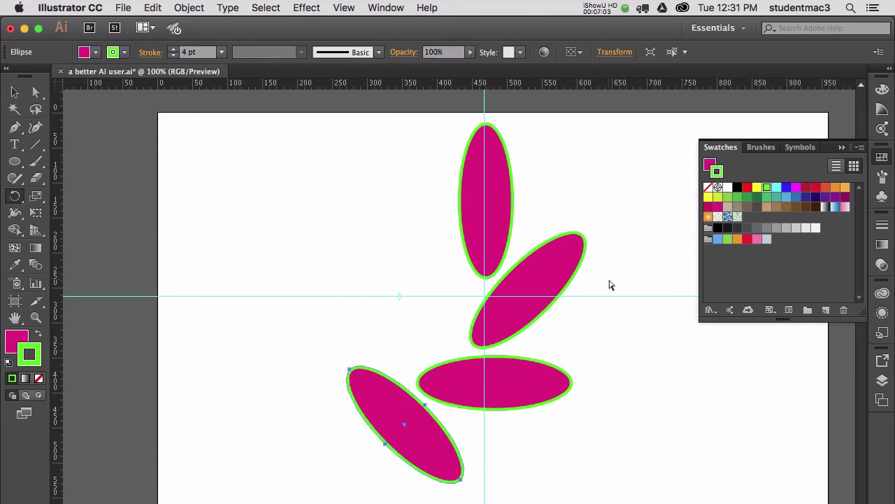
Step: Undo to a single ellipse and open the Rotate dialog pivoting on the guide intersection, angle -45°
{"action": "key", "text": "super+z"}
{"action": "key", "text": "super+z"}
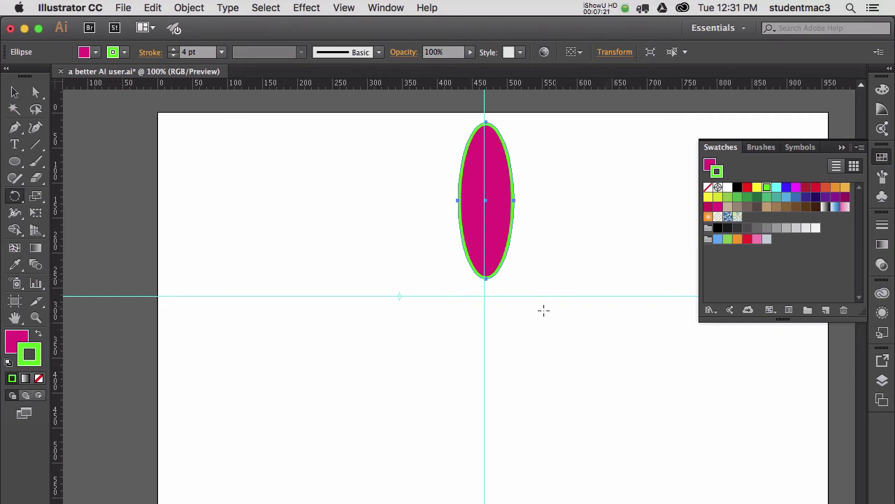
{"action": "left_click", "coordinate": [485, 296], "text": "alt"}
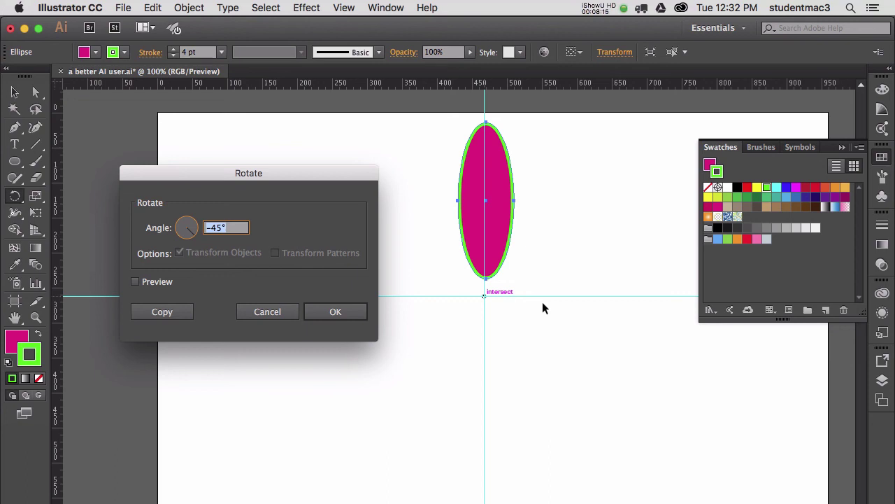
Step: Rotate a copy of the ellipse by 360/13 degrees and repeat it to complete the flower
{"action": "type", "text": "360/13"}
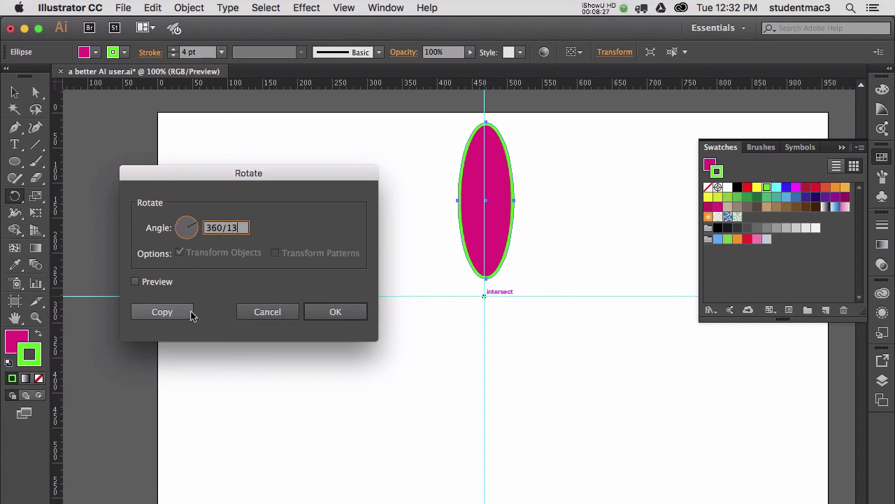
{"action": "left_click", "coordinate": [162, 312]}
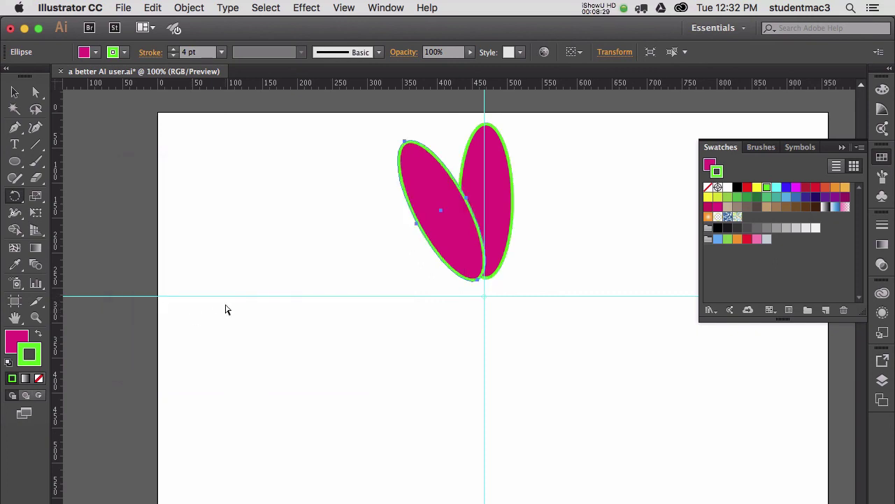
{"action": "key", "text": "super+d"}
{"action": "key", "text": "super+d"}
{"action": "key", "text": "super+d"}
{"action": "key", "text": "super+d"}
{"action": "key", "text": "super+d"}
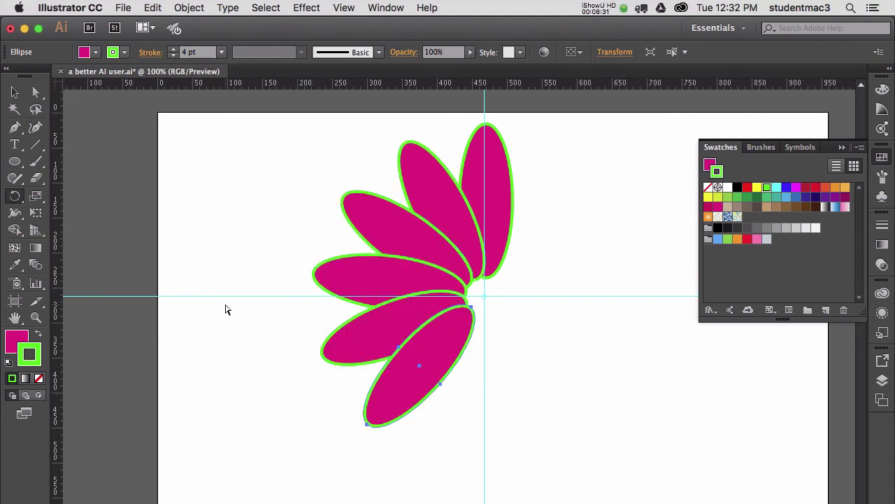
{"action": "key", "text": "super+d"}
{"action": "key", "text": "super+d"}
{"action": "key", "text": "super+d"}
{"action": "key", "text": "super+d"}
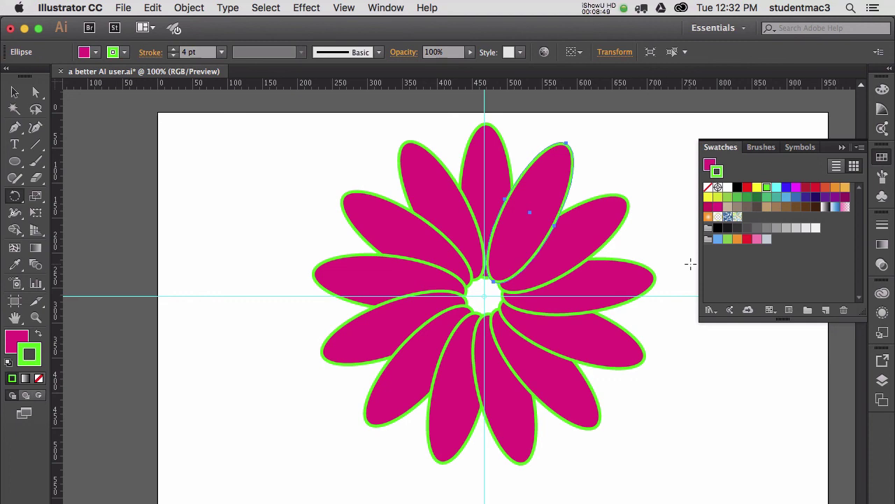
Step: Select all 13 petals on the artboard with Select > All
{"action": "left_click", "coordinate": [264, 8]}
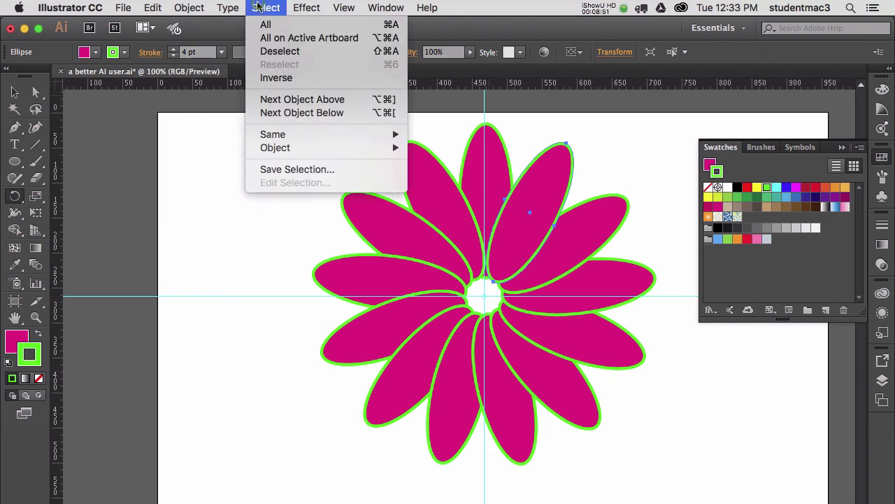
{"action": "left_click", "coordinate": [265, 25]}
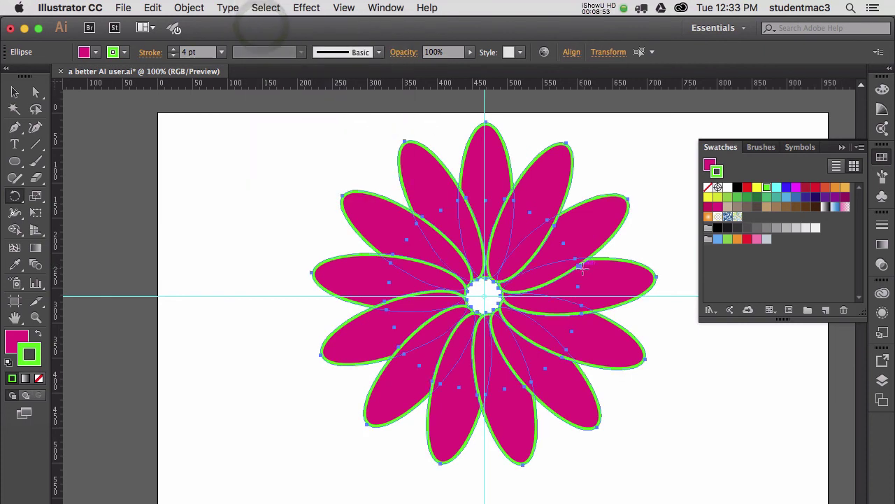